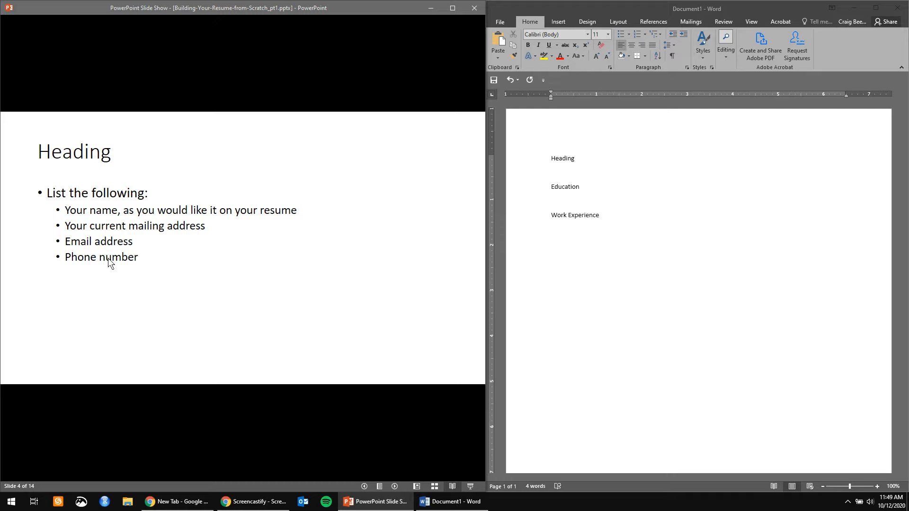
- Add the resume owner's full name, fixing the surname, with a quoted nickname beneath Heading
click(581, 166)
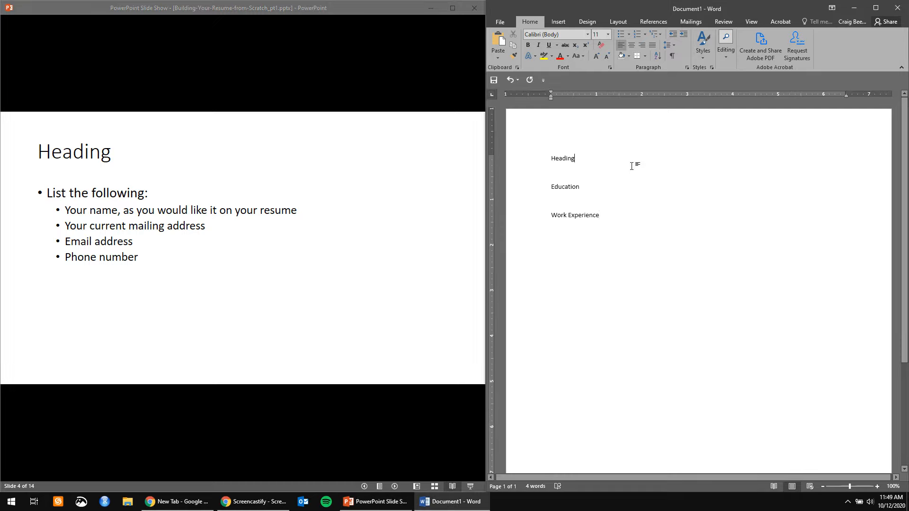
key(Return)
key(BackSpace)
key(BackSpace)
key(BackSpace)
key(BackSpace)
key(BackSpace)
key(BackSpace)
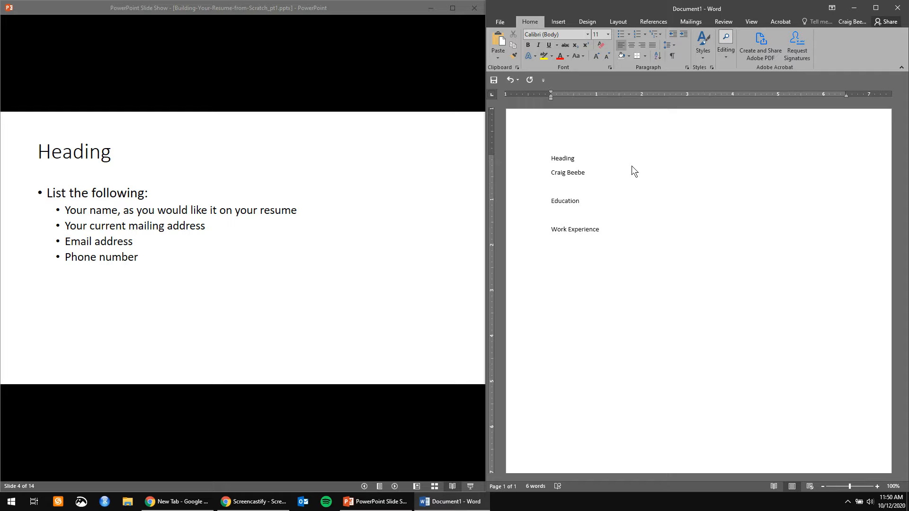
- Remove the quoted nickname and add the city and state on a line below the name
key(BackSpace)
key(BackSpace)
key(BackSpace)
key(BackSpace)
key(BackSpace)
key(BackSpace)
key(BackSpace)
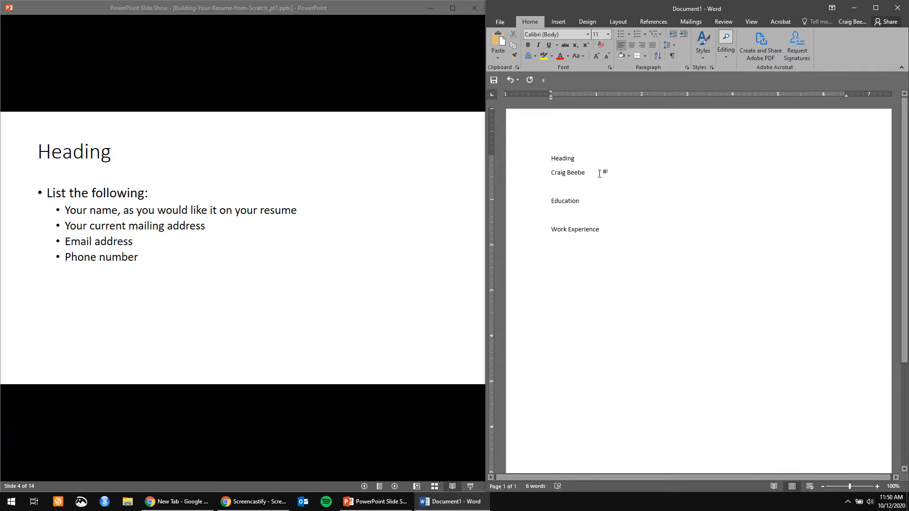
key(Return)
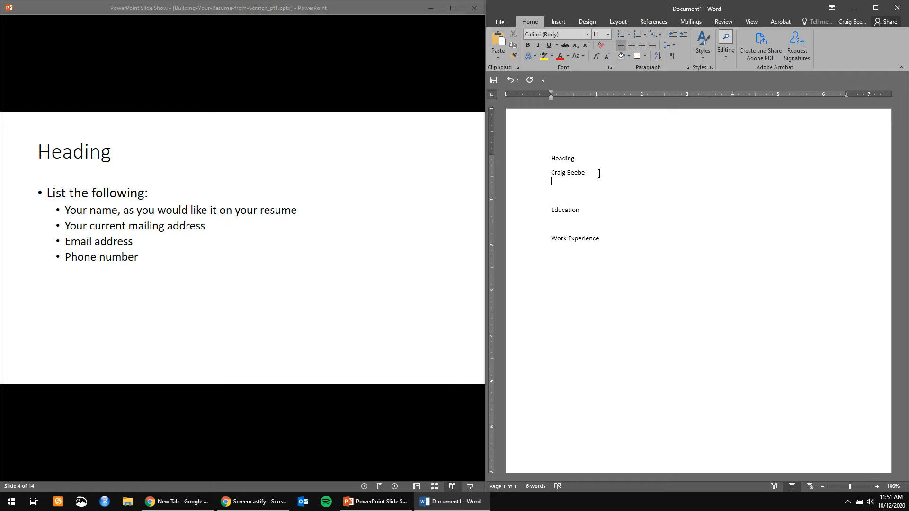
text(Gunnison, Colorado)
key(Return)
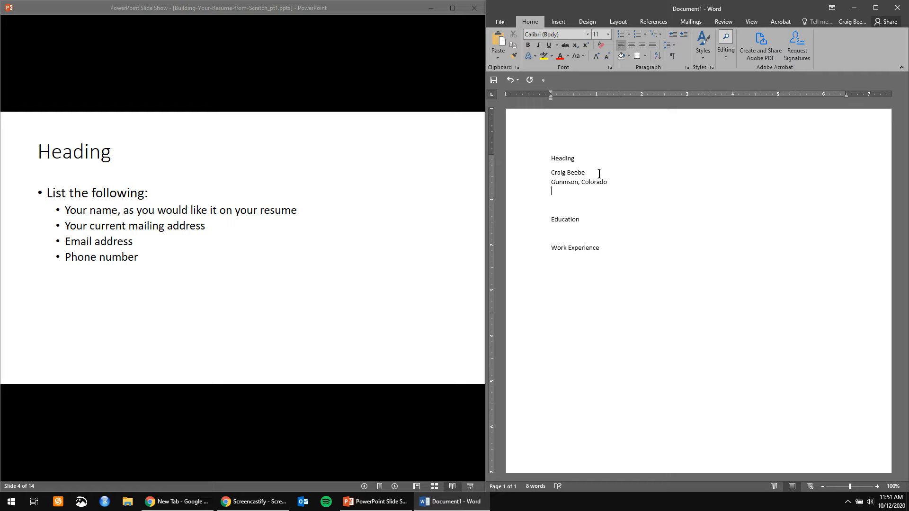
- Add the owner's e-mail address on the next line and start a new line
key(Return)
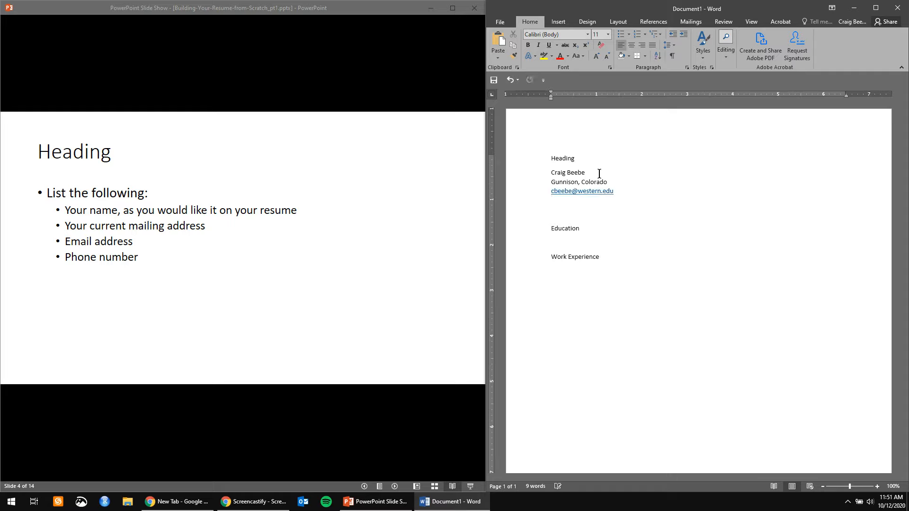
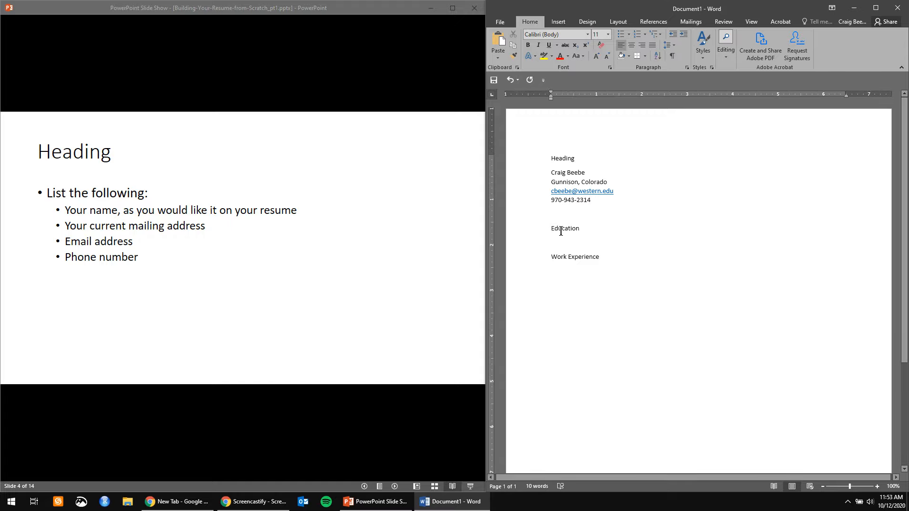
- Add the phone number below the e-mail and advance the slide show to Education
click(415, 250)
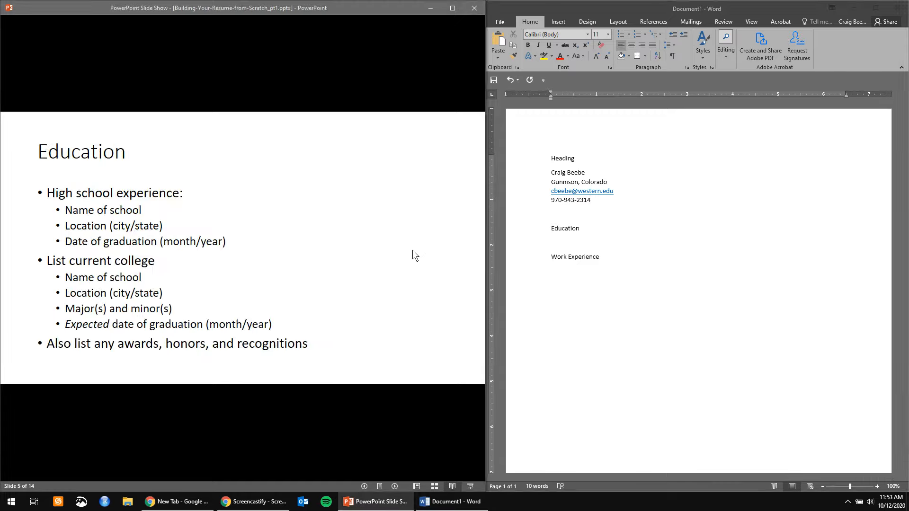
- Add 'Collegiate Academy of Colorado' on a new line under Education
click(564, 238)
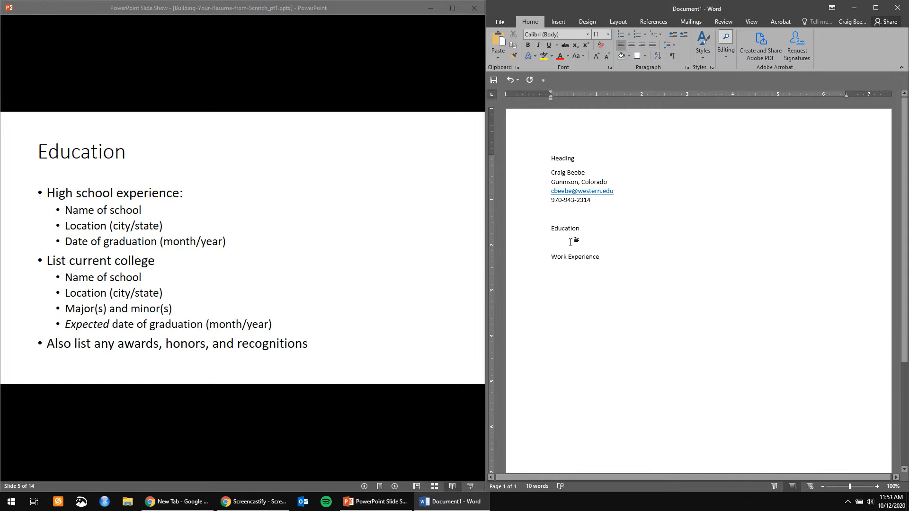
key(Return)
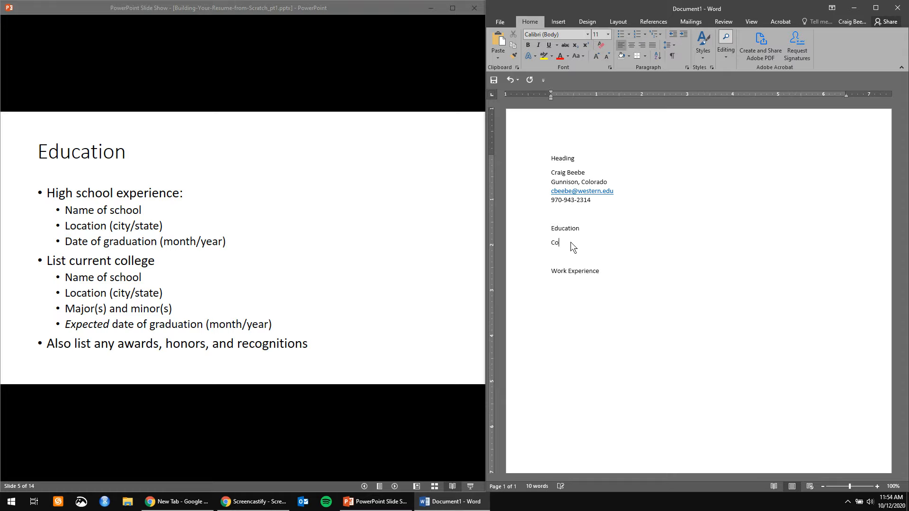
text(giate Academic)
key(BackSpace)
key(BackSpace)
text(y fo C)
key(BackSpace)
key(BackSpace)
key(BackSpace)
key(BackSpace)
text(of Colorado)
- Add 'Littleton, CO' on the line below the school name
key(Return)
text(Lttle)
key(BackSpace)
key(BackSpace)
key(BackSpace)
key(BackSpace)
text(ittleton, CO)
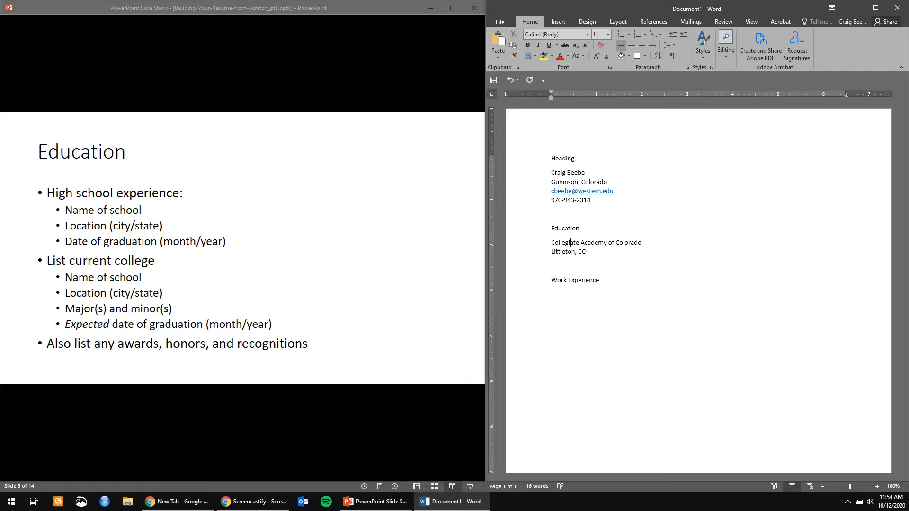
- Add the graduation date 'June 1998' below 'Littleton, CO', followed by a blank line
text(Jun)
key(BackSpace)
key(BackSpace)
key(BackSpace)
key(Return)
key(BackSpace)
key(Return)
text(June 1998)
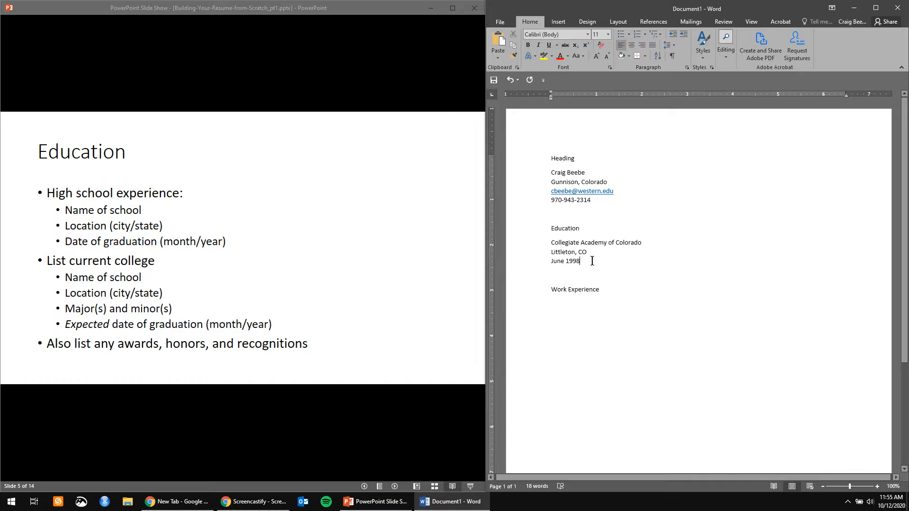
key(Return)
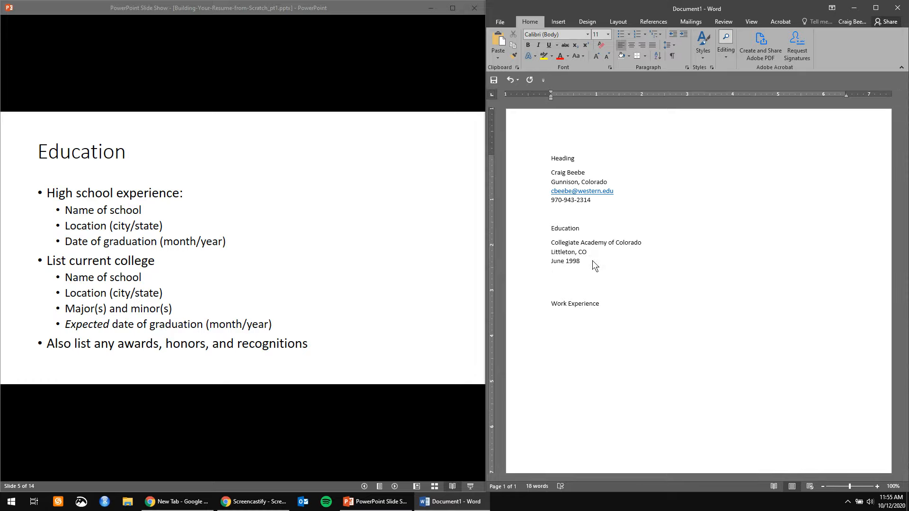
- Type 'Western Colorado University' with 'Gunnison, CO' on the line beneath it
text(Wes)
text(tern Colorado University)
key(Return)
text(Gunnison, CO)
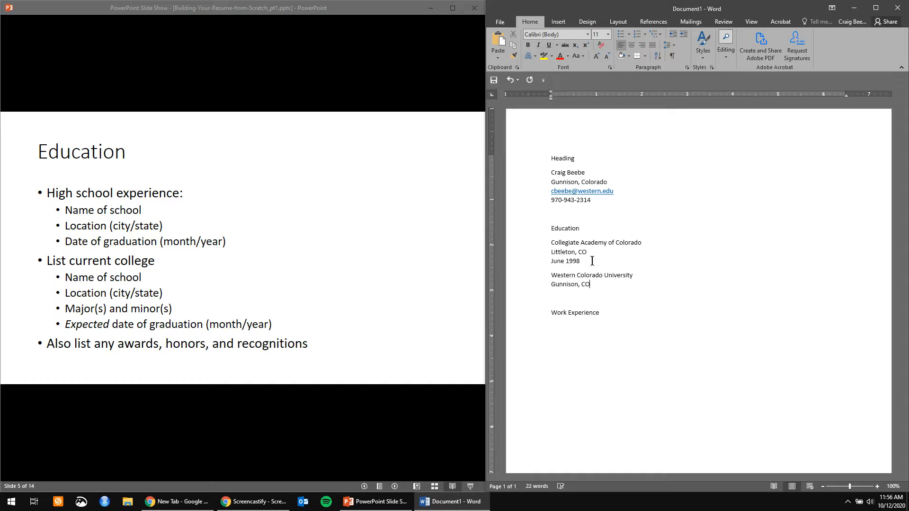
key(Return)
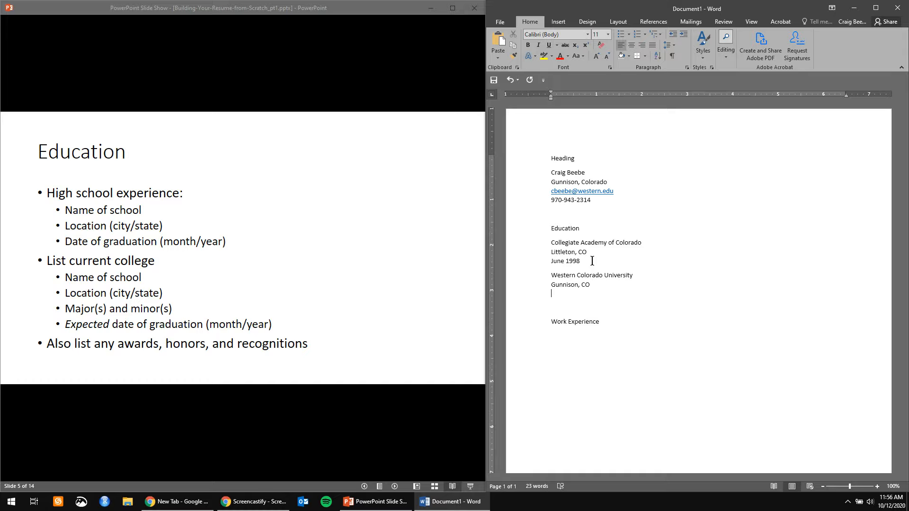
- Add 'Major: Psychology (Clinical, Counseling, and School Psychology)' and 'Minor: English' on separate lines
text(Major: Psychology (Clinical, Counseling)
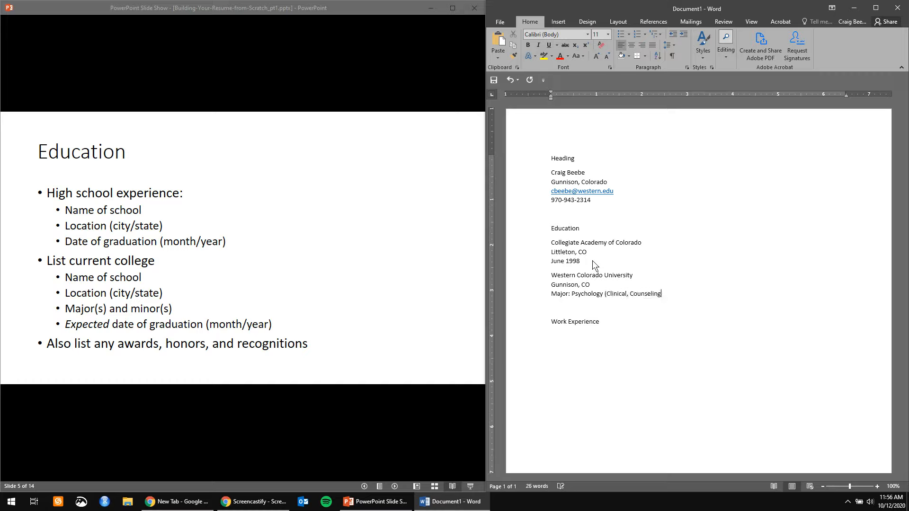
text(, and SChool Psychology))
key(Return)
text(Minor: English)
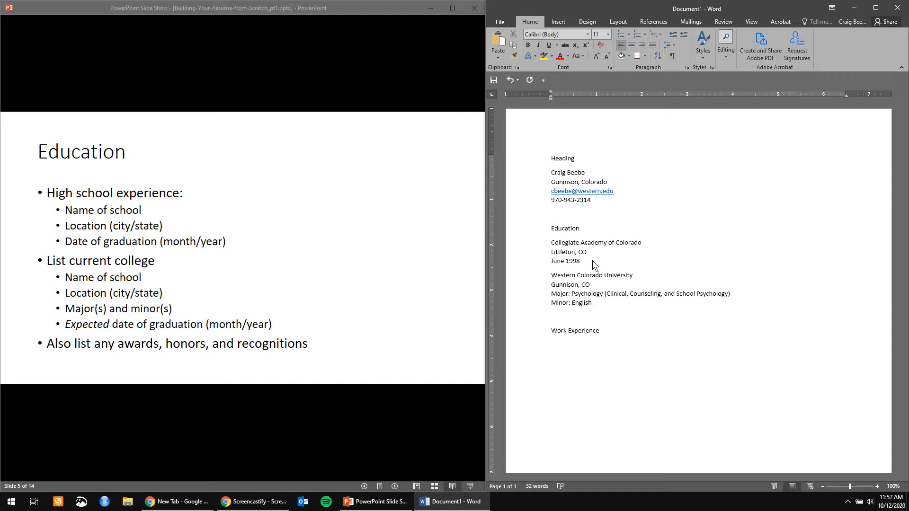
key(Return)
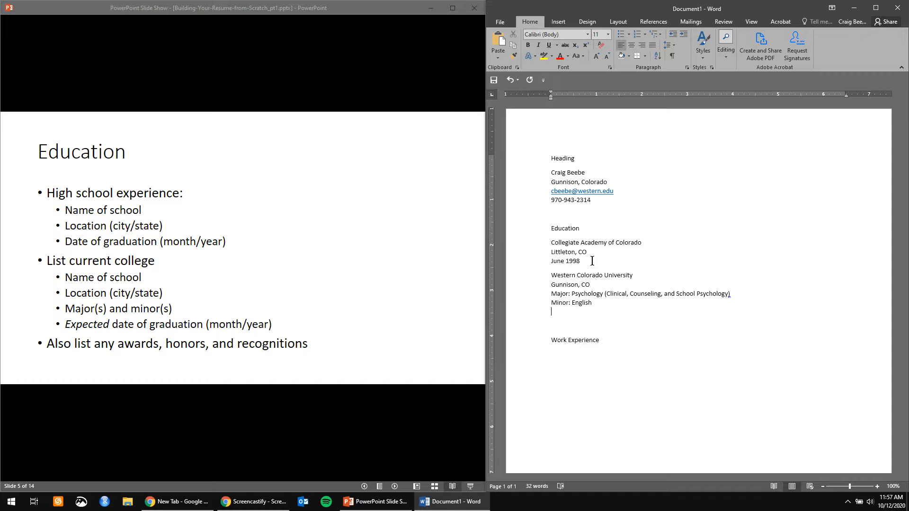
- Replace the mistyped date line with 'Expected Graduation: May 2022' below the minor
text(May)
text( 2002)
key(BackSpace)
key(BackSpace)
text(02)
text(Graduated:)
drag(629, 313, 552, 312)
text(Expected Graduation: May 2022)
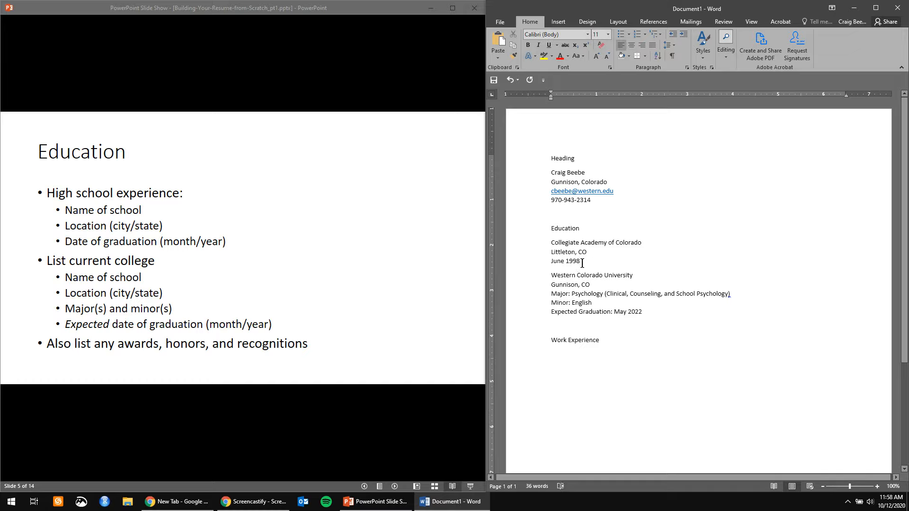
- Insert 'Elected as student rep to Board of Trustees (1995-1998)' on a new line after June 1998
key(Return)
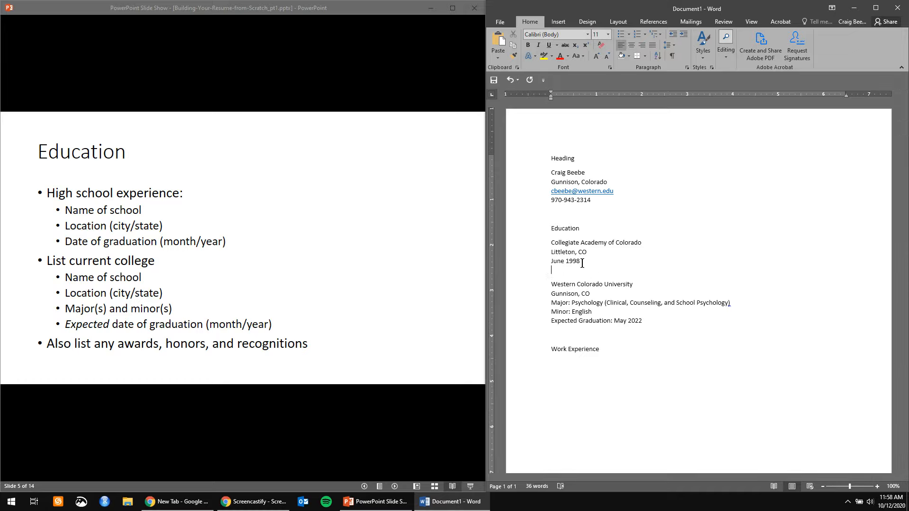
text(Elected )
text(to)
key(BackSpace)
key(BackSpace)
text(as student pre)
key(BackSpace)
key(BackSpace)
key(BackSpace)
text(rep to Boart of)
key(BackSpace)
key(BackSpace)
key(BackSpace)
key(BackSpace)
text(d of Trustees)
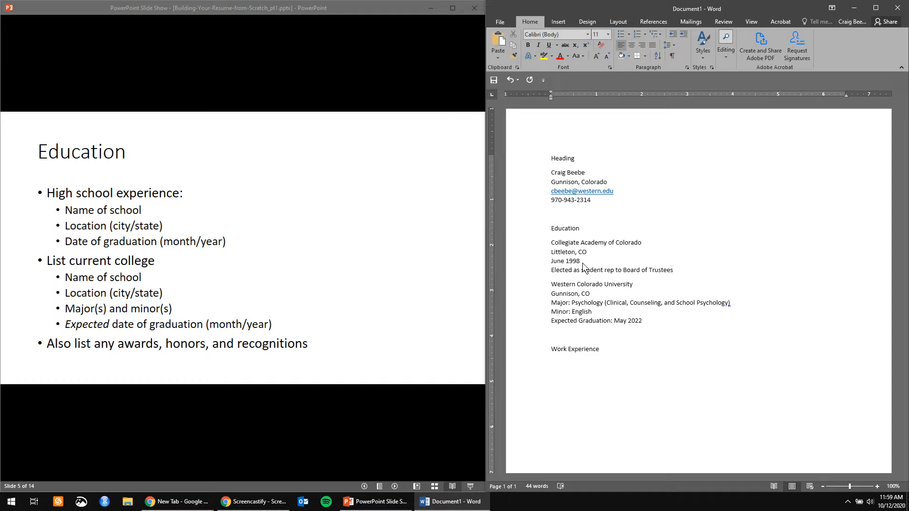
text(()
text(1995-1998))
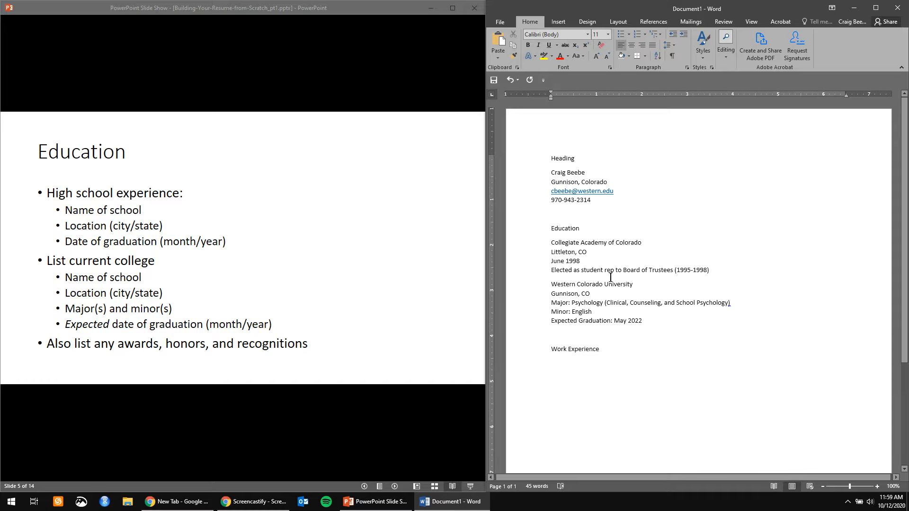
- Add 'Graduated Magna Cum Laude' on a new line after 'Expected Graduation: May 2022'
click(663, 322)
key(Return)
text(Graduated )
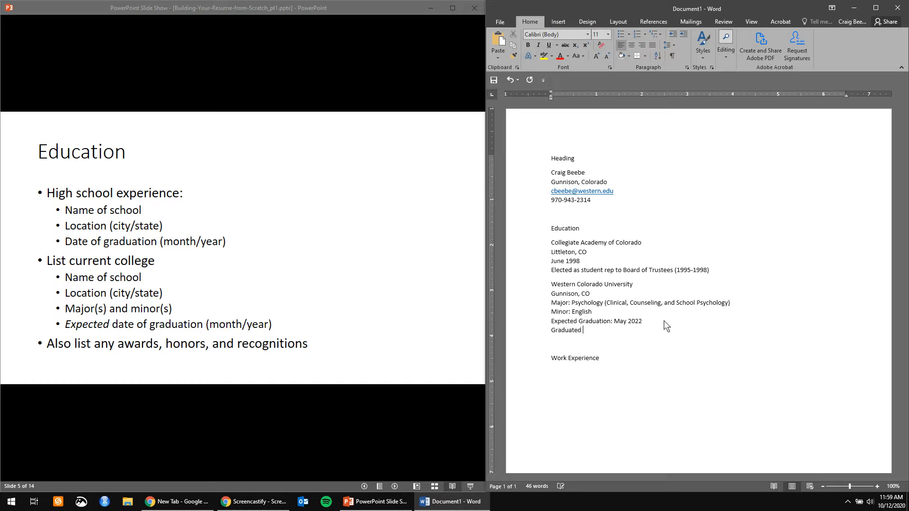
text(Magna Cum Laude)
click(574, 375)
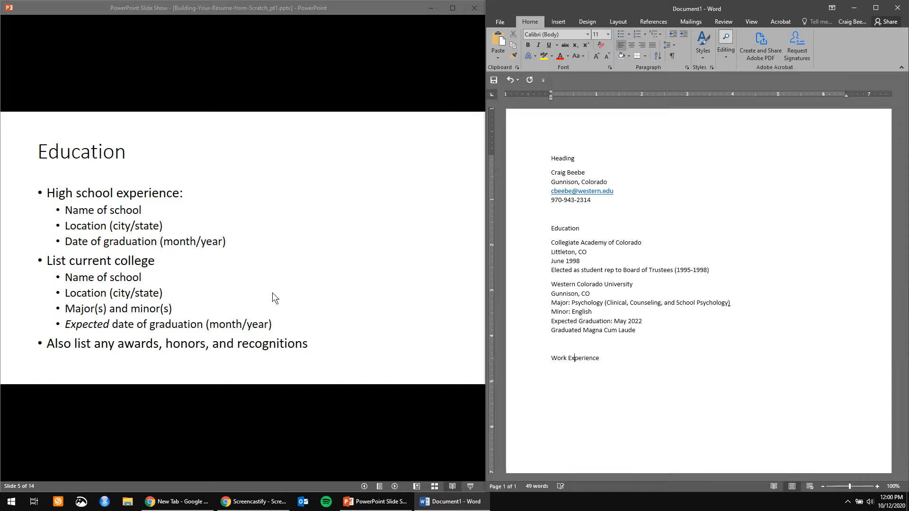
- Advance the slide show to slide 6, 'Work Experience', then return to the Word resume
click(355, 291)
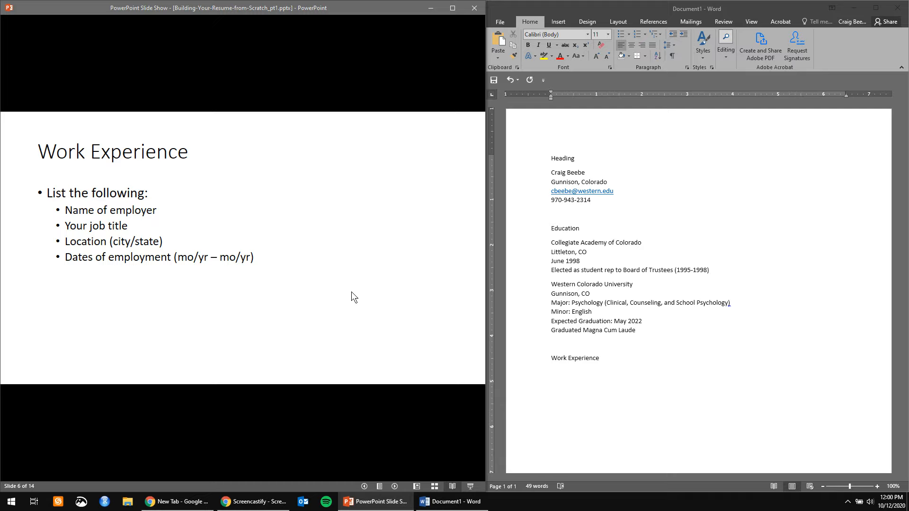
click(580, 402)
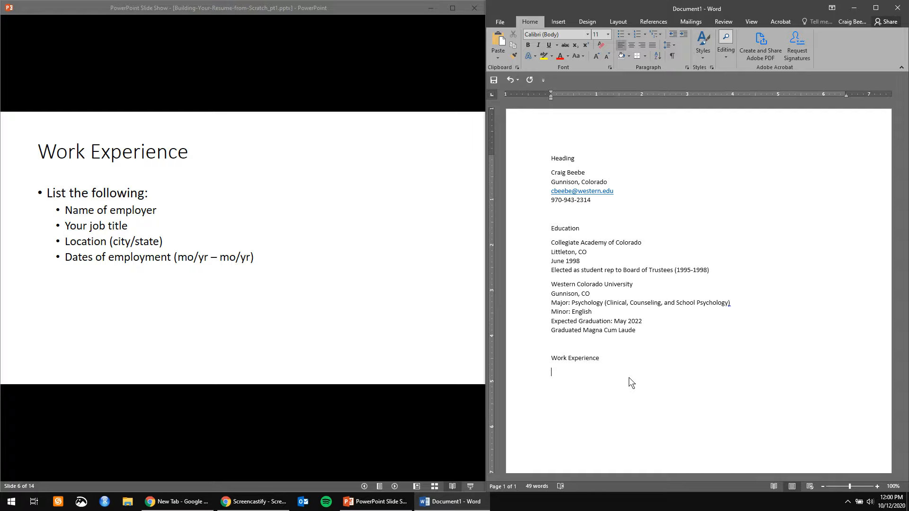
- Enter McDonald's, Littleton, CO, Crew Chief and 1995-1997 on separate lines below Work Experience
text(McDonald')
text(s)
key(Return)
text(Crew Chief)
key(Return)
key(Up)
text(Littleton, CO)
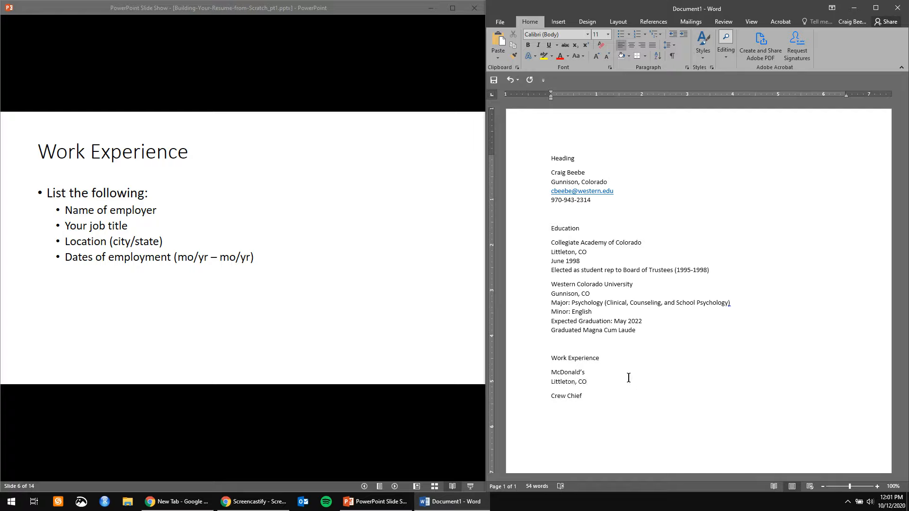
key(Delete)
key(Delete)
key(Return)
text(C)
text(1995)
text(-)
text(1997)
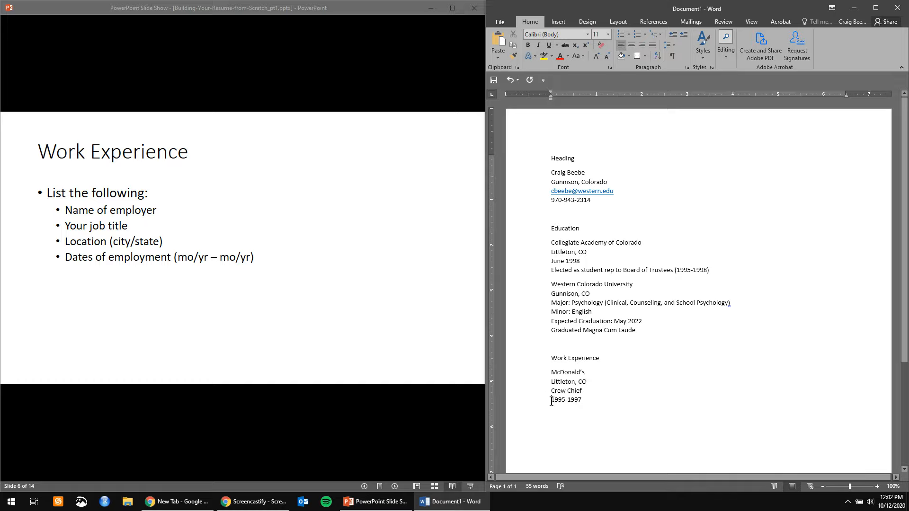
key(Return)
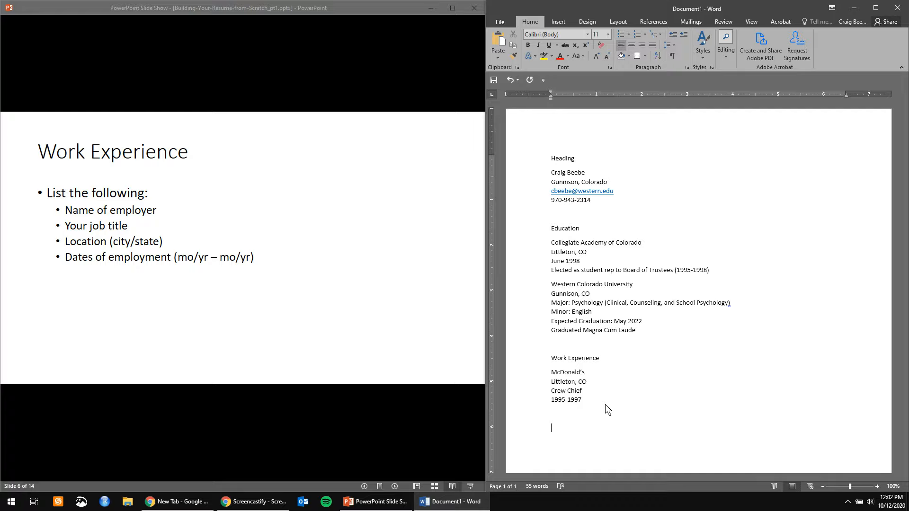
- Add the REI job: REI, Lakewood, CO, Sales Associate, 1997-1999
text(REI )
text(Lake)
text(wood, CO )
text(Sales)
text( Associate)
text(1997-)
text(19)
text(99)
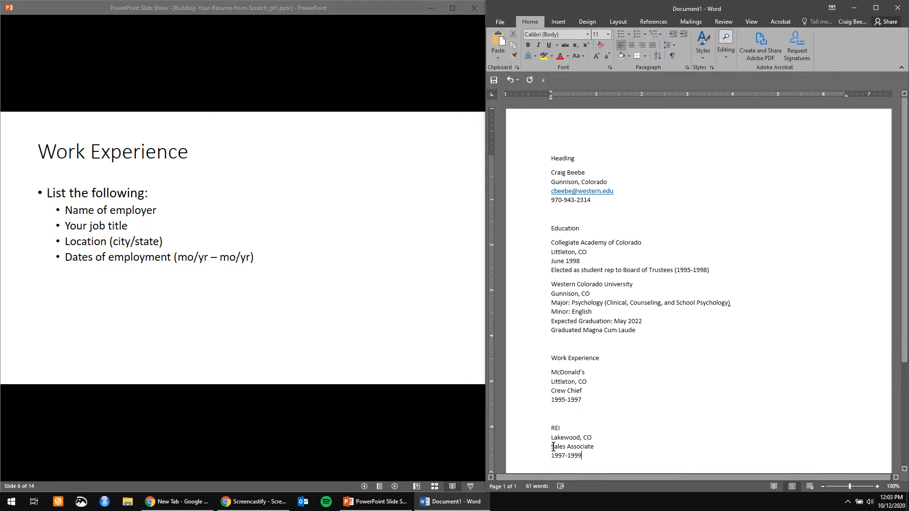
scroll(645, 367, down, 3)
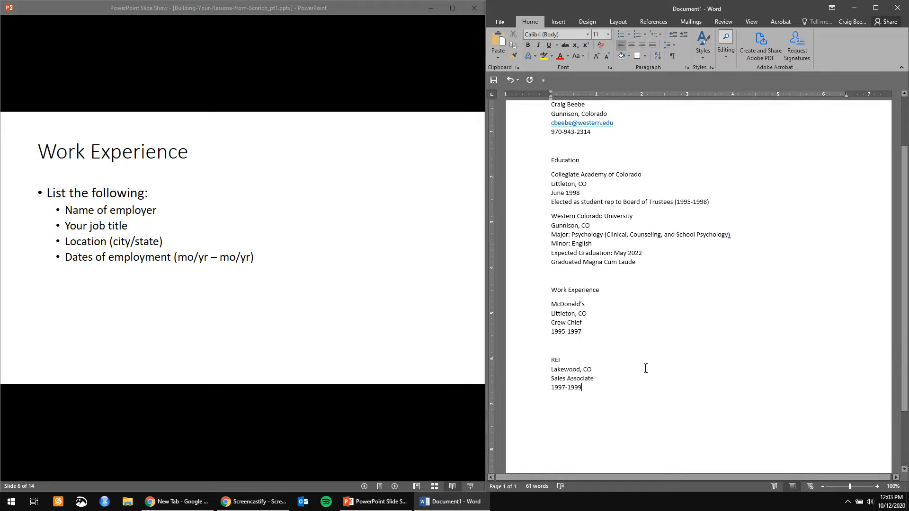
scroll(601, 402, up, 2)
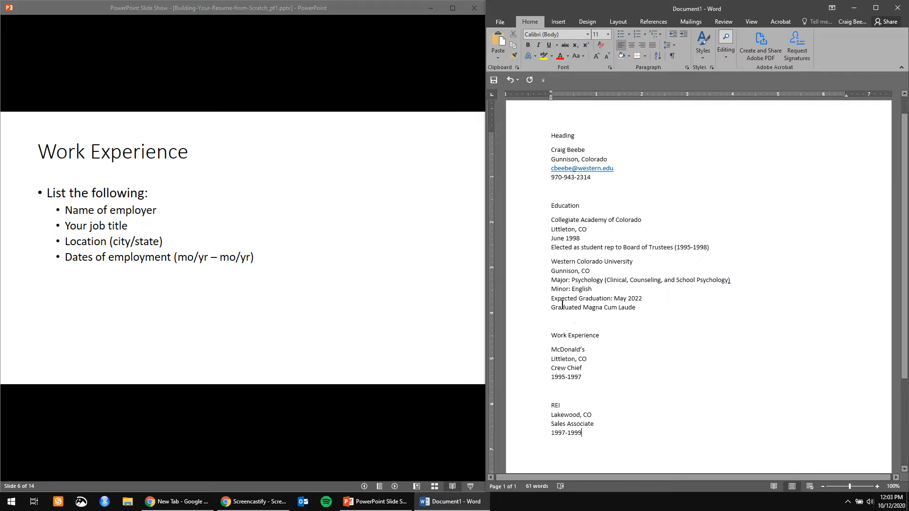
scroll(589, 423, down, 4)
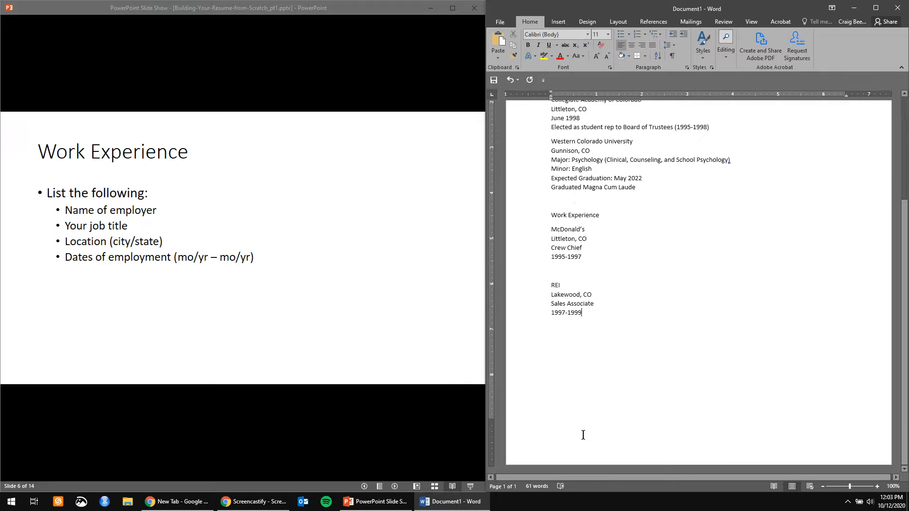
scroll(576, 396, up, 3)
scroll(577, 248, down, 3)
scroll(573, 409, up, 4)
scroll(579, 411, down, 4)
- Make the Work Experience, Education and Heading section labels bold
click(399, 276)
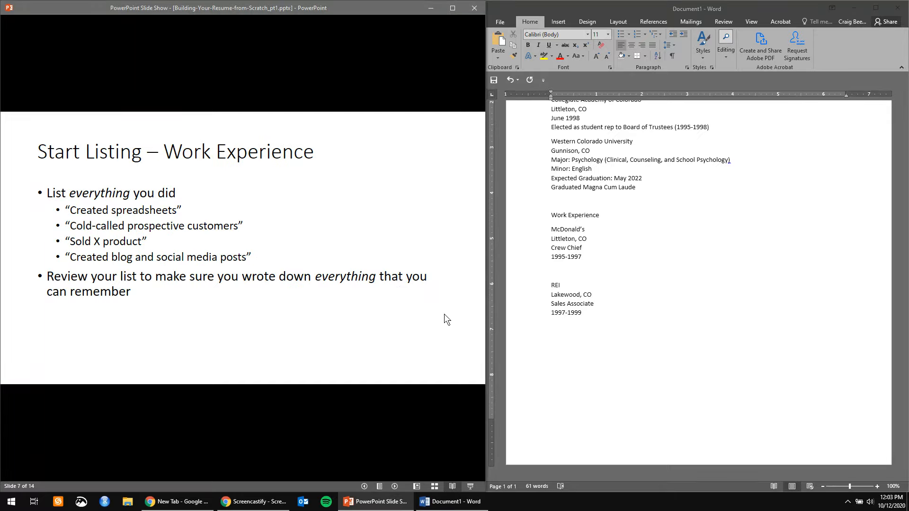
scroll(675, 324, up, 2)
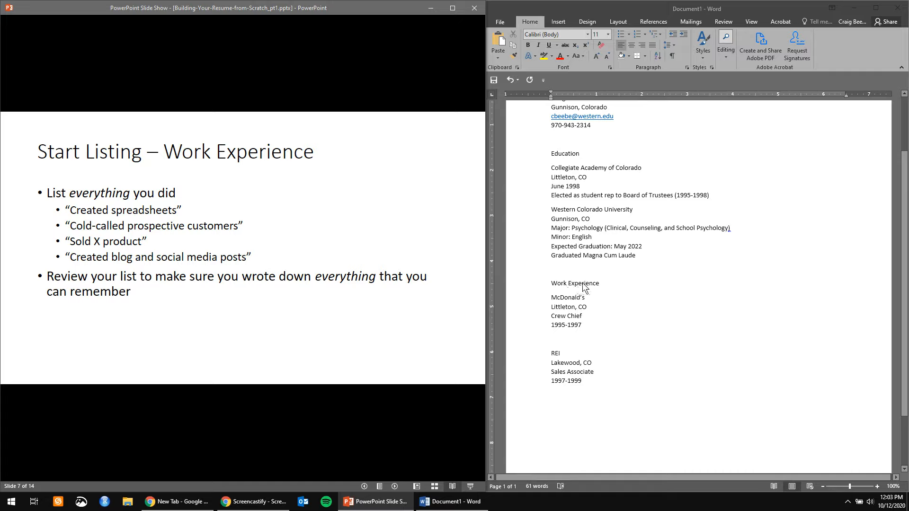
triple_click(575, 286)
key(ctrl+b)
triple_click(565, 154)
key(ctrl+b)
scroll(575, 196, up, 3)
triple_click(560, 157)
key(ctrl+b)
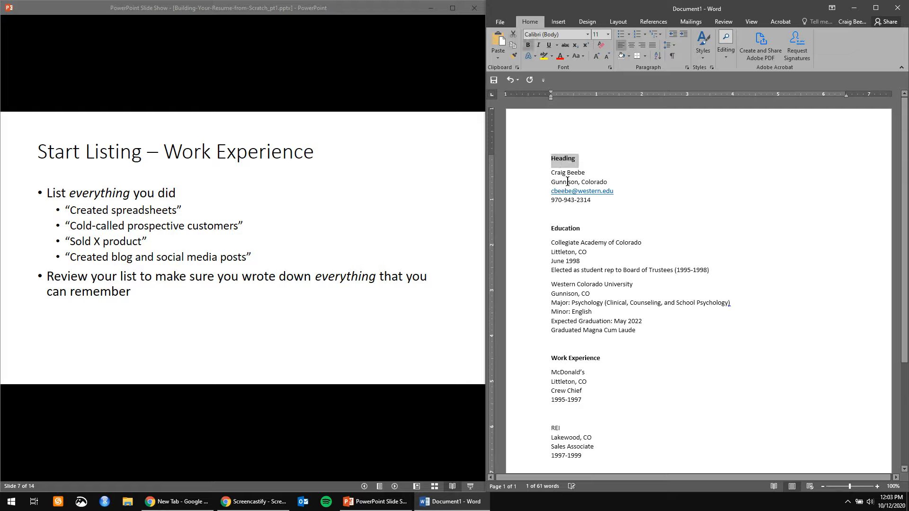
- Delete the REI job entry from the Work Experience section
scroll(601, 294, down, 4)
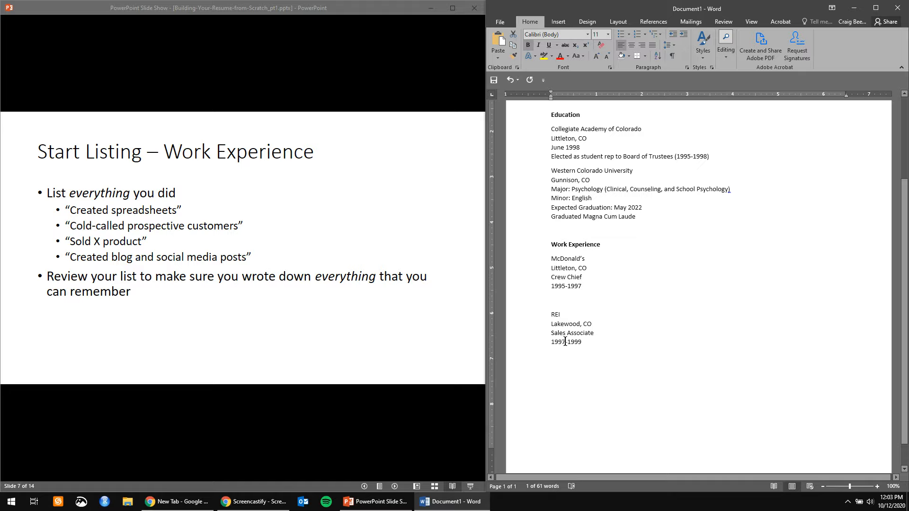
drag(588, 343, 534, 319)
key(Delete)
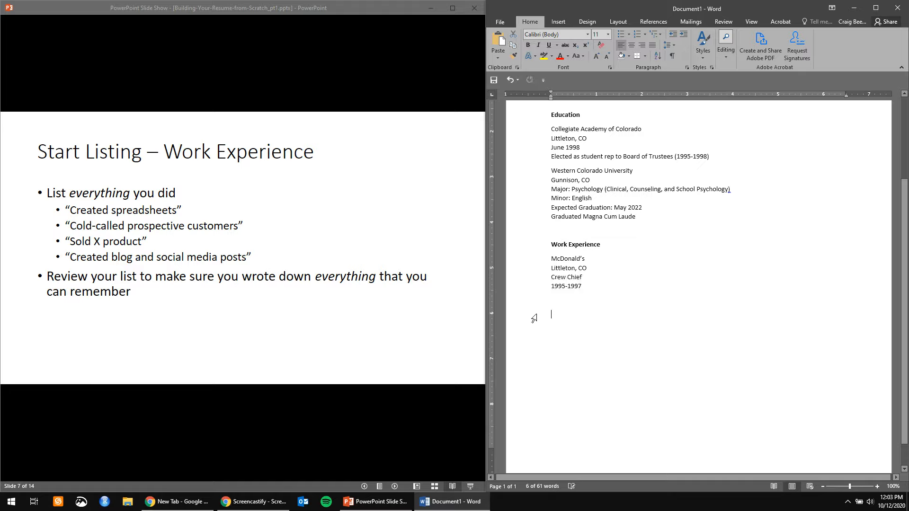